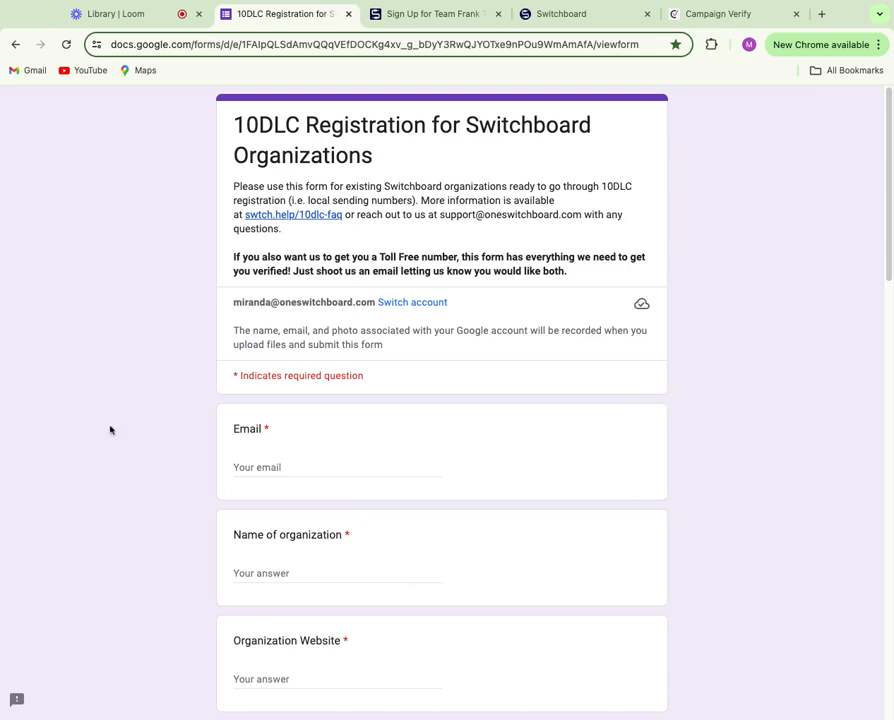
# - Enter the contact e-mail and the organization name 'Franklin for the Beagles'
pyautogui.click(726, 20)
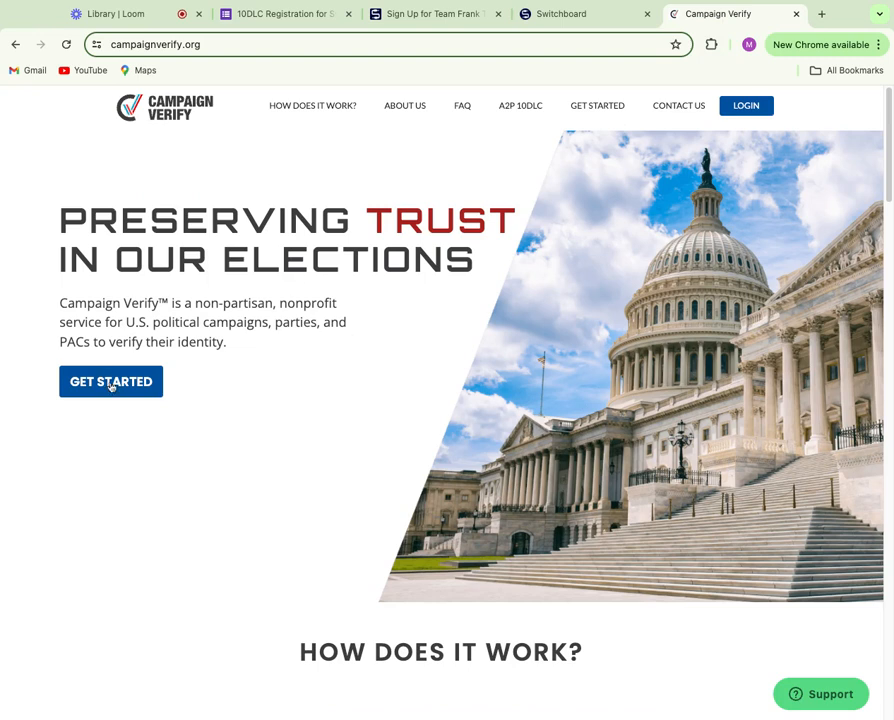
pyautogui.click(280, 17)
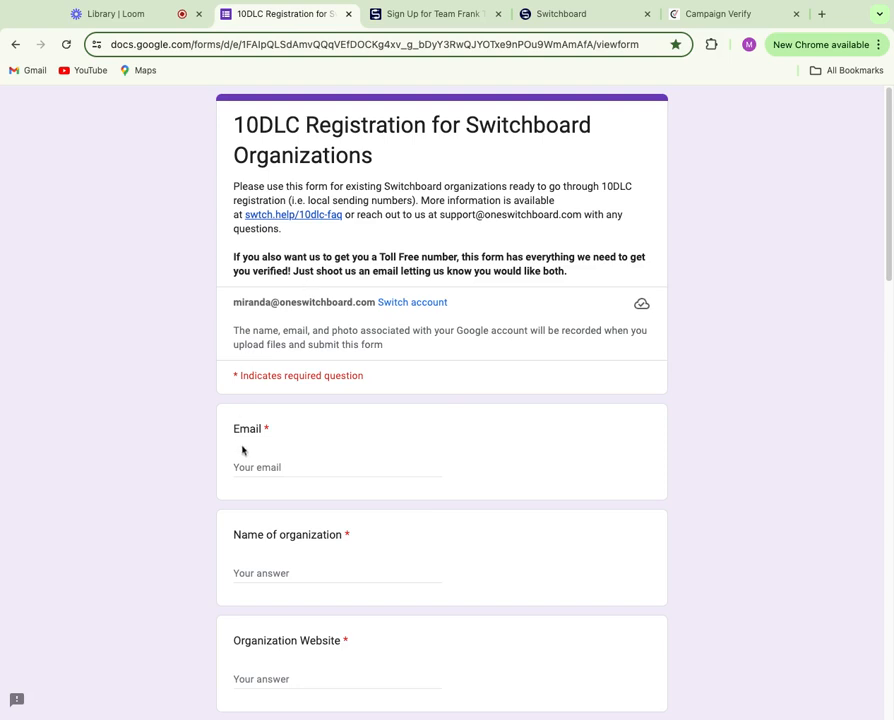
pyautogui.click(342, 462)
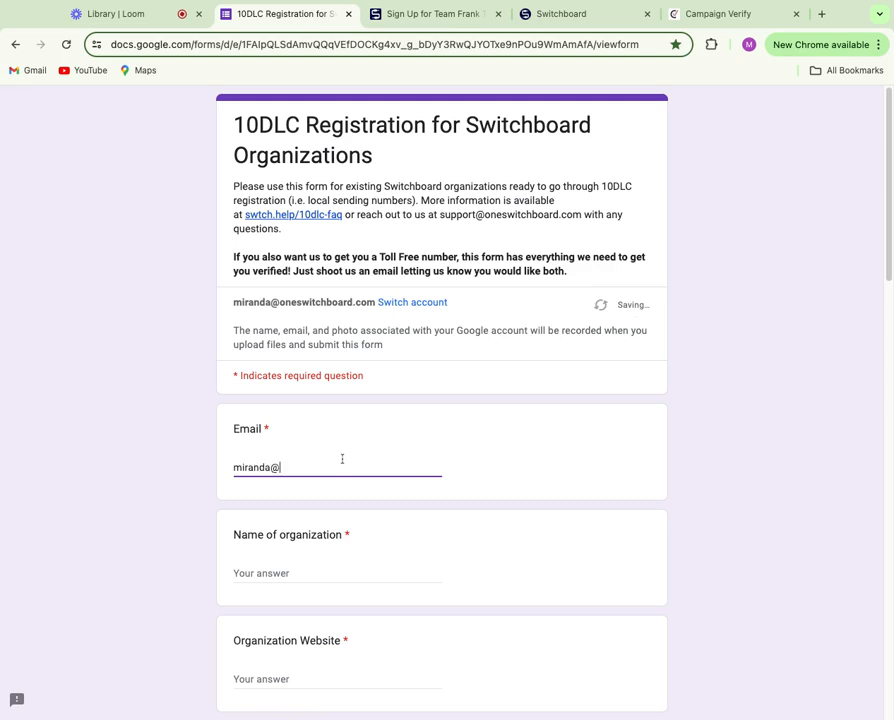
pyautogui.press('Tab')
pyautogui.write('Frank')
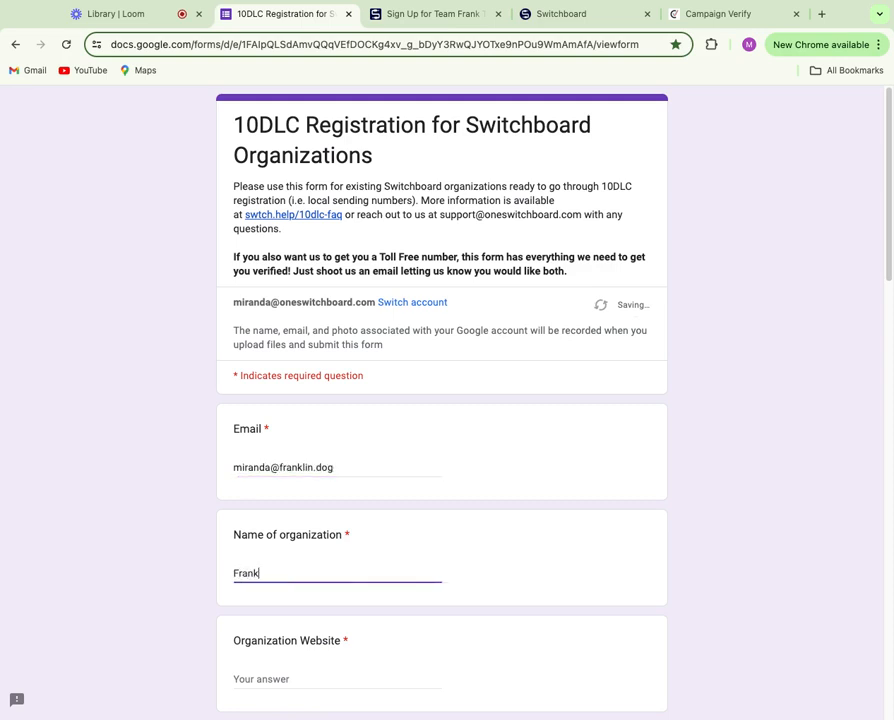
pyautogui.write('lin for the Beagles')
# - Enter the website franklin.dog and paste in the organization's mailing address
pyautogui.press('Tab')
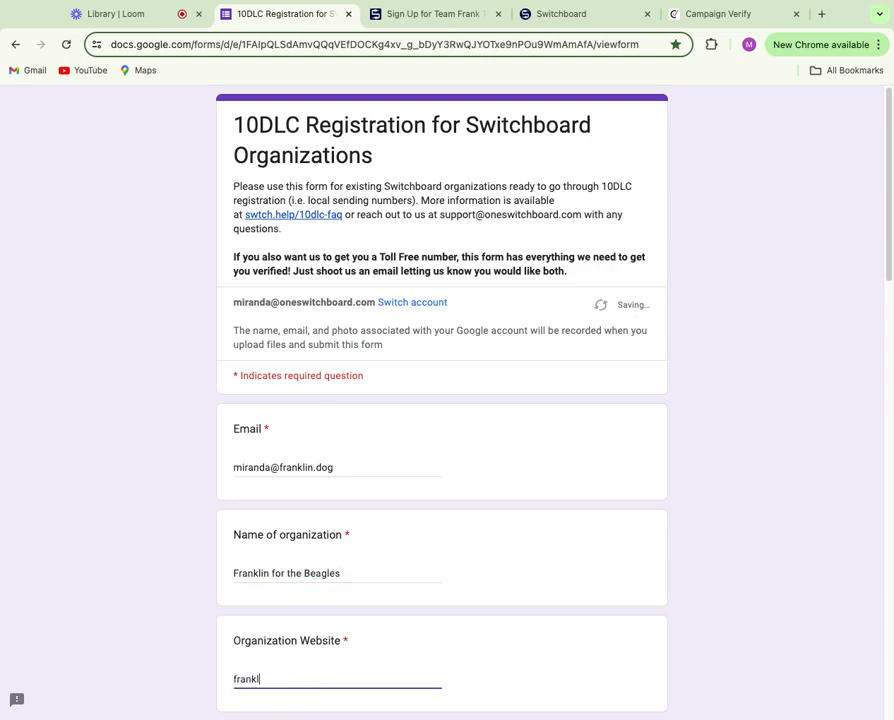
pyautogui.press('Tab')
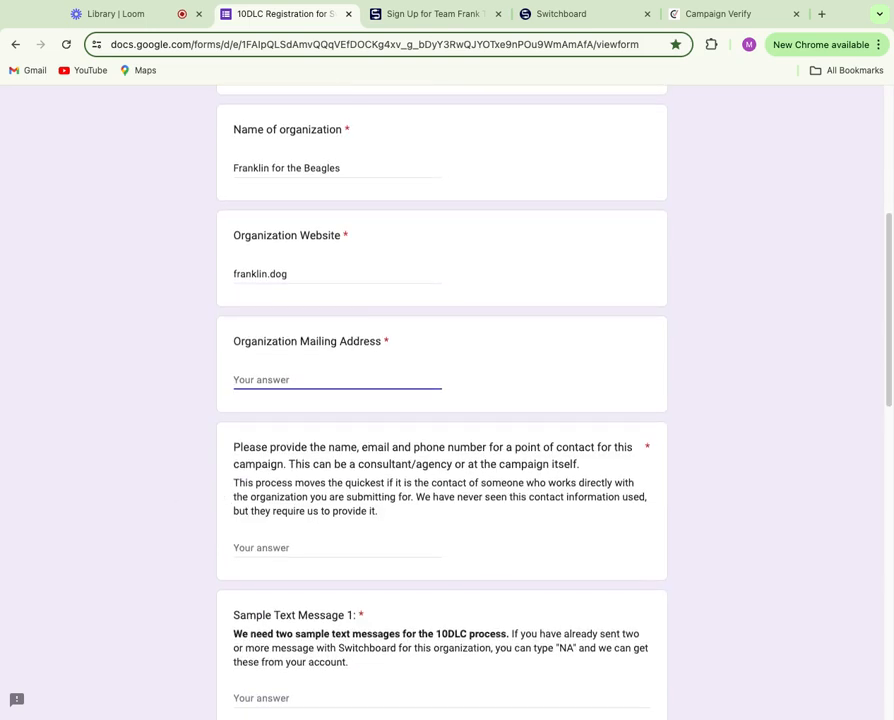
pyautogui.press('super+Tab')
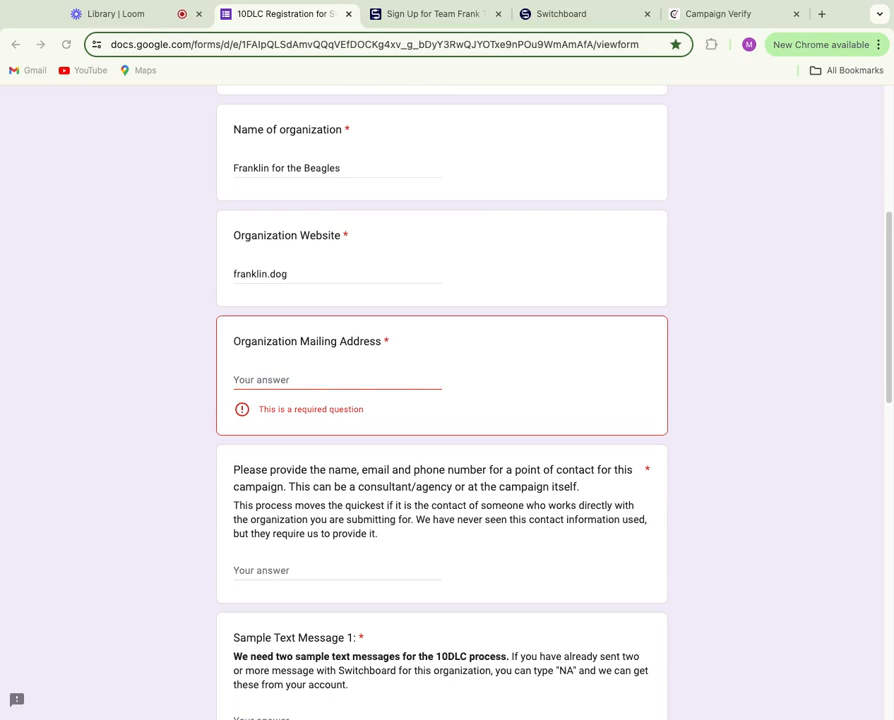
pyautogui.press('super+Tab')
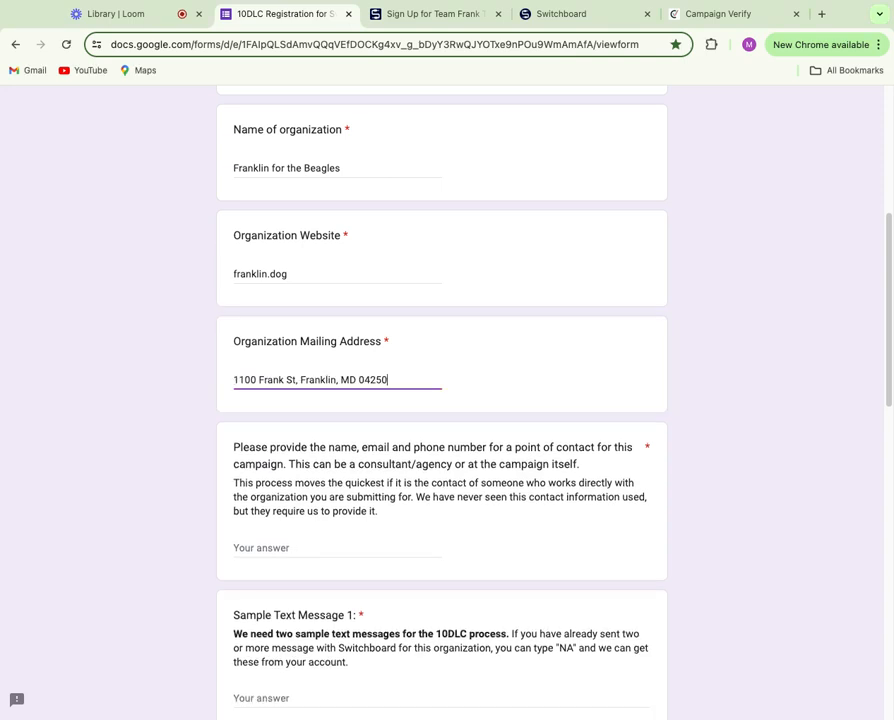
pyautogui.scroll(-1, 442, 402)
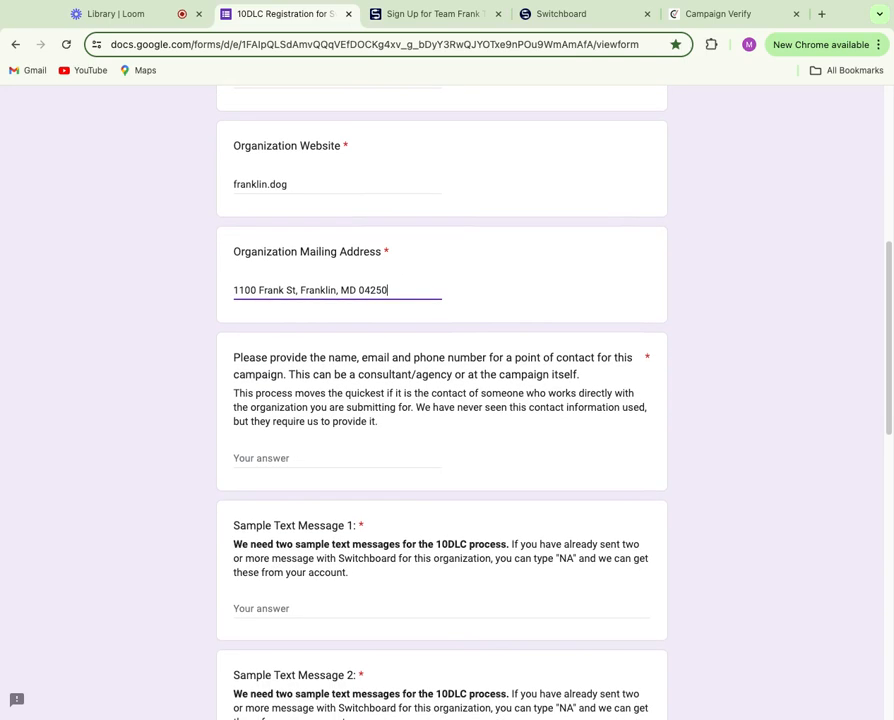
# - Type the contact's name, phone number and e-mail, comma-separated, as the point-of-contact answer
pyautogui.click(310, 458)
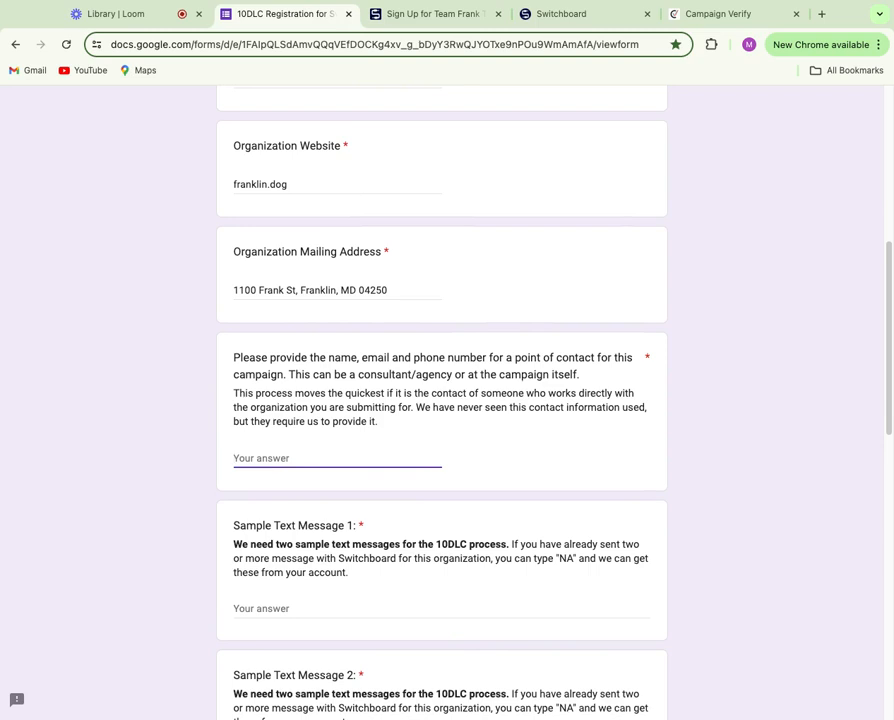
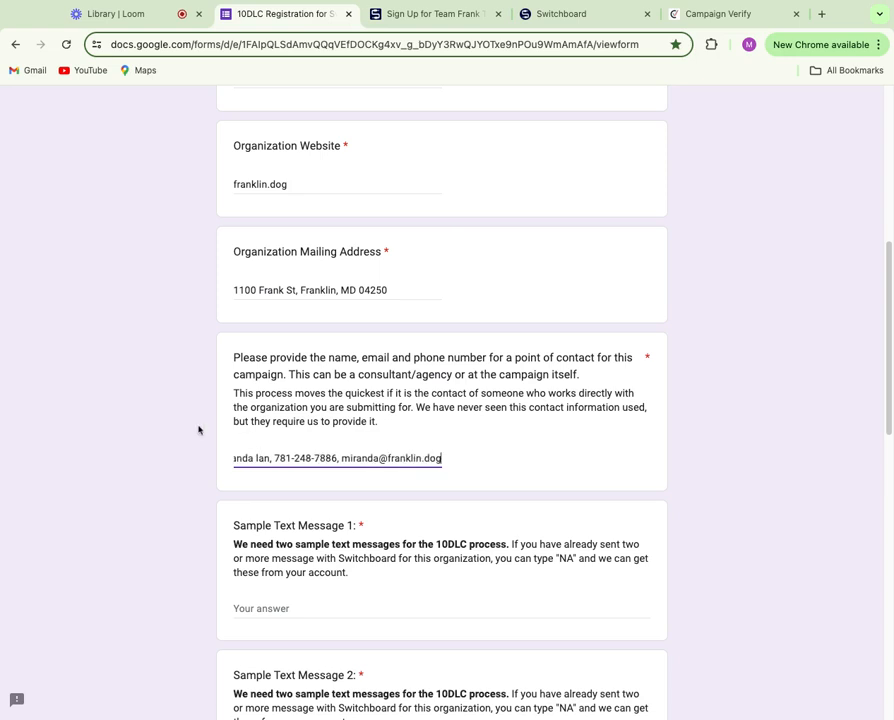
pyautogui.scroll(-3, 198, 428)
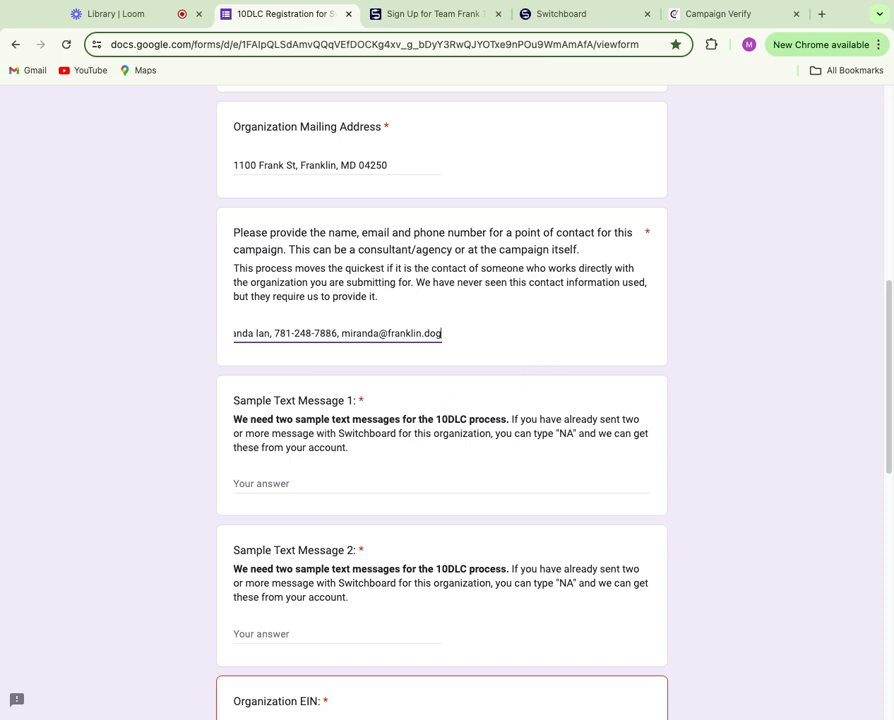
pyautogui.press('super+Tab')
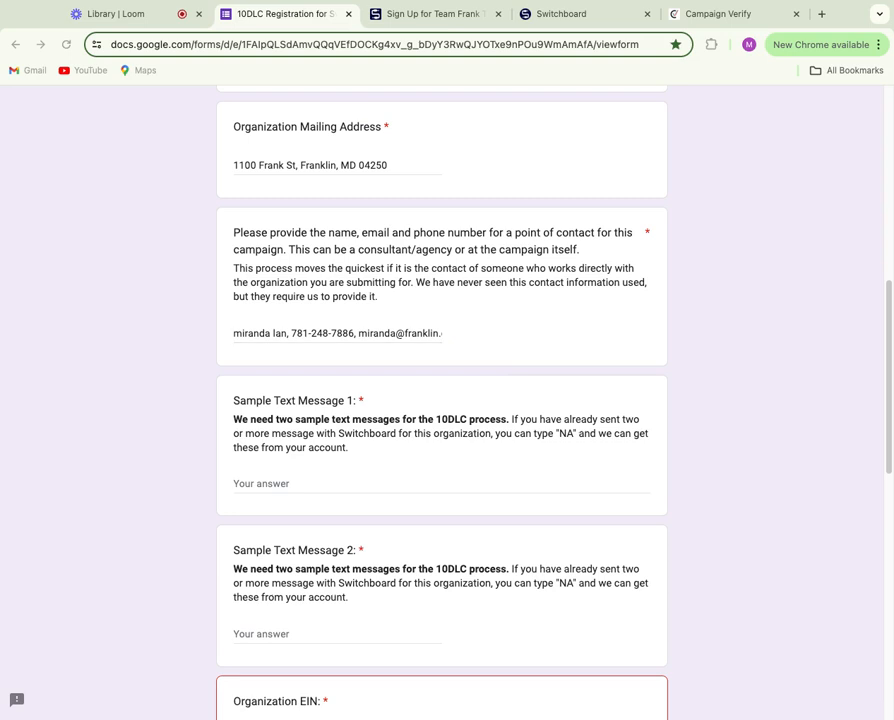
# - Paste both sample messages into Message 1, then move the registration reminder into Message 2
pyautogui.click(302, 484)
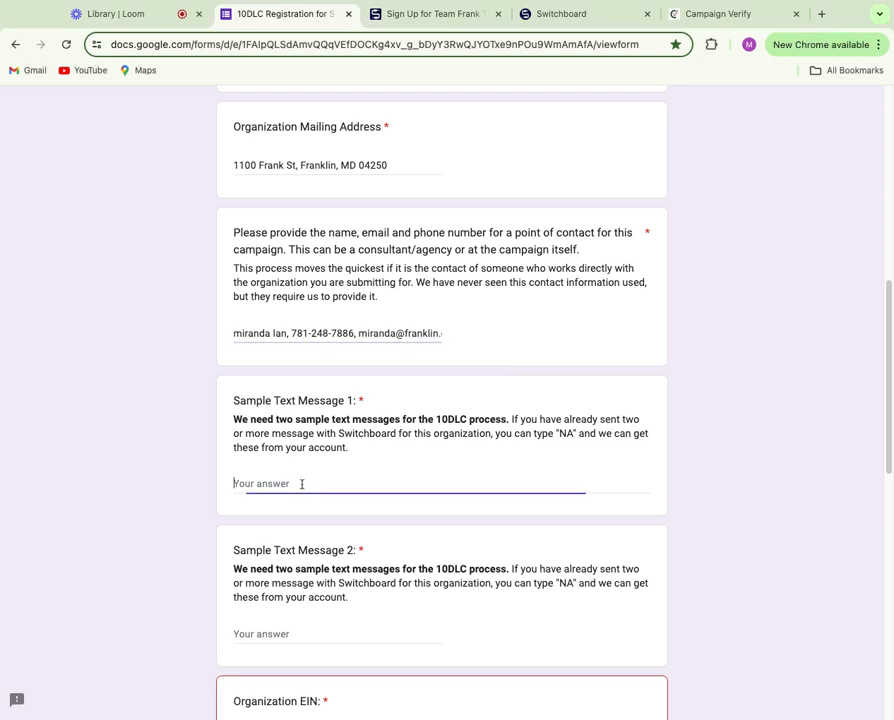
pyautogui.write('Franklin for the Beagles needs YOUR vote in the upcoming primary. Will you be voting? Text stop to quit  Make sure you’re registered to vote! When you vote, Franklin would be honored to have your vote. Text stop to quit')
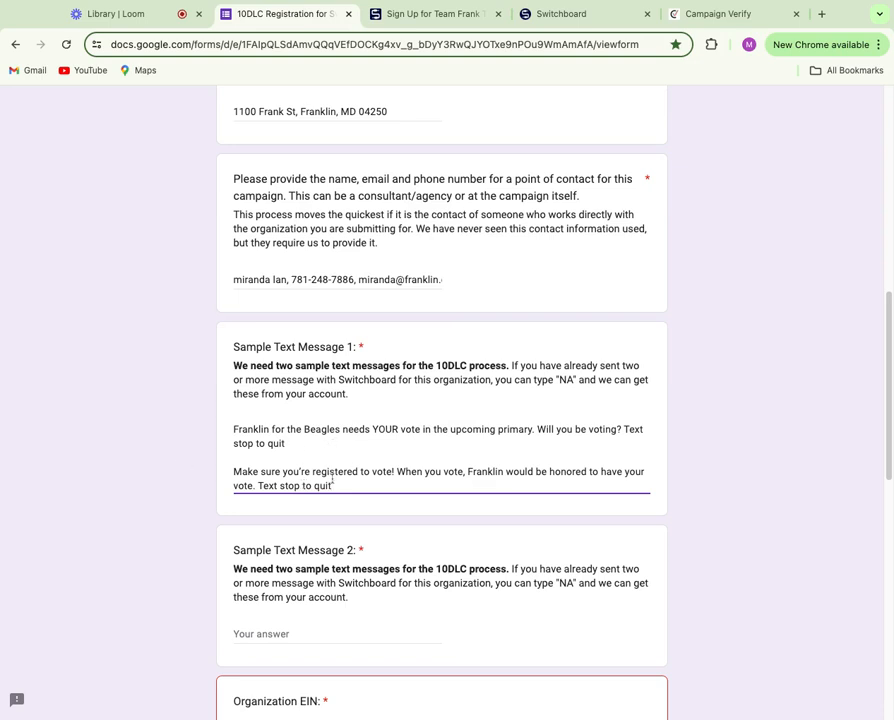
pyautogui.tripleClick(337, 486)
pyautogui.press('super+x')
pyautogui.click(260, 634)
pyautogui.press('super+v')
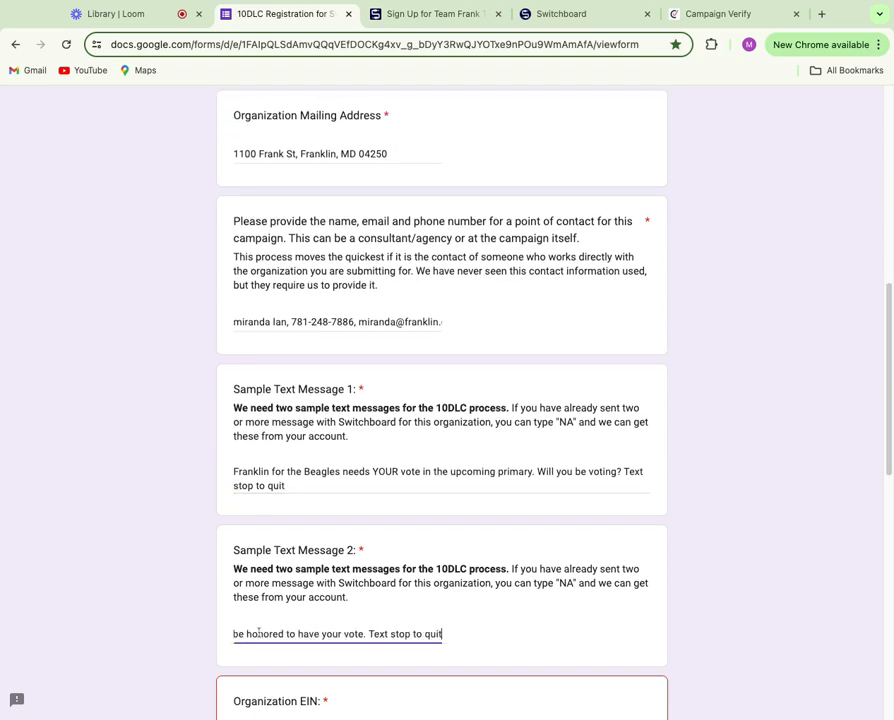
pyautogui.scroll(-5, 258, 634)
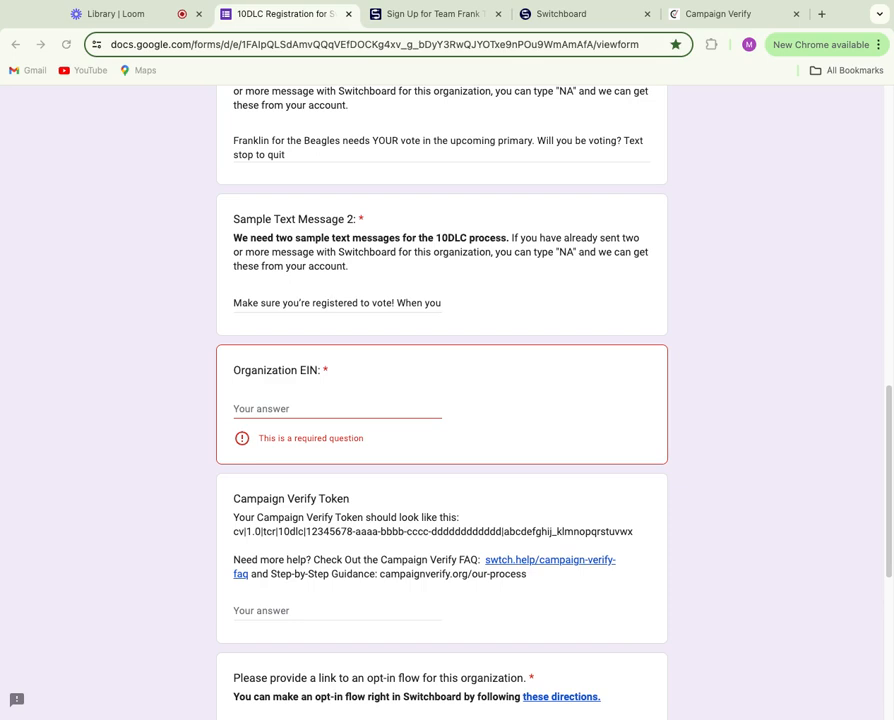
# - Paste the Organization EIN 00-0000000
pyautogui.click(337, 409)
pyautogui.press('super+v')
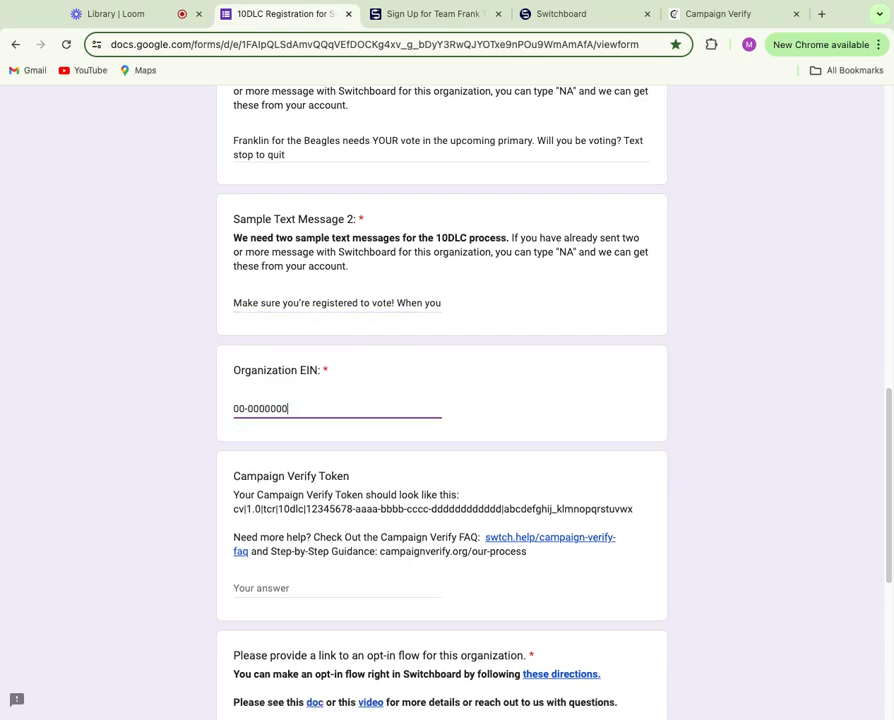
pyautogui.scroll(-2, 337, 409)
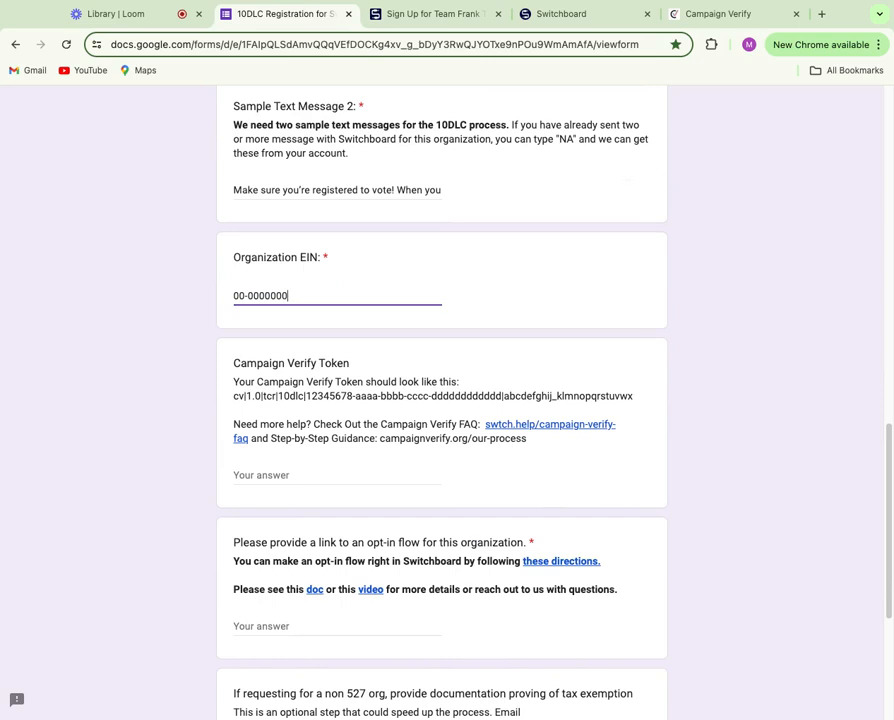
# - Paste the copied Campaign Verify token into the token answer and check it
pyautogui.press('super+Tab')
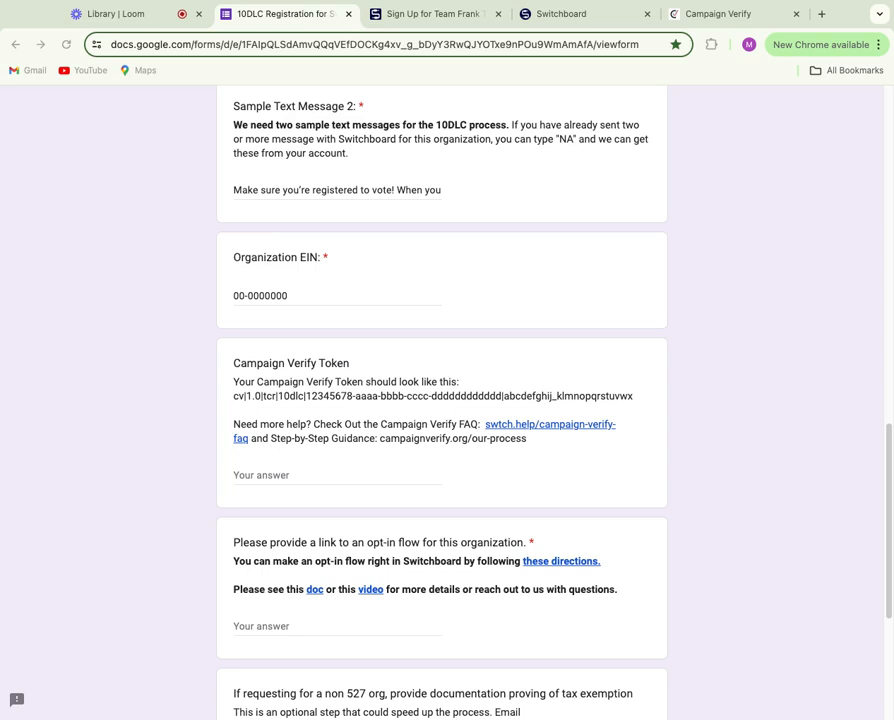
pyautogui.press('super+Tab')
pyautogui.click(318, 476)
pyautogui.press('super+v')
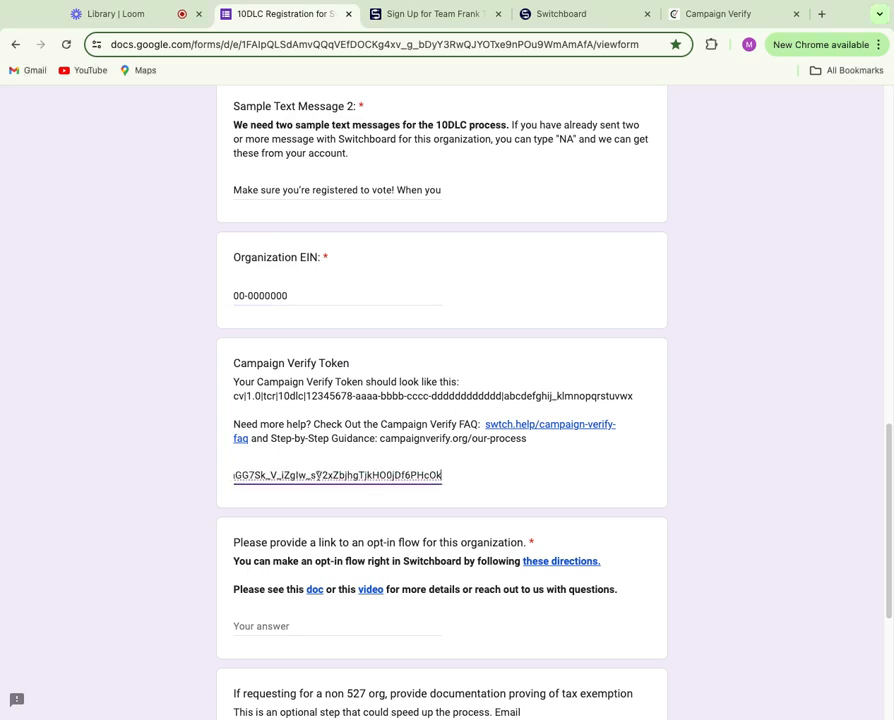
pyautogui.press('super+z')
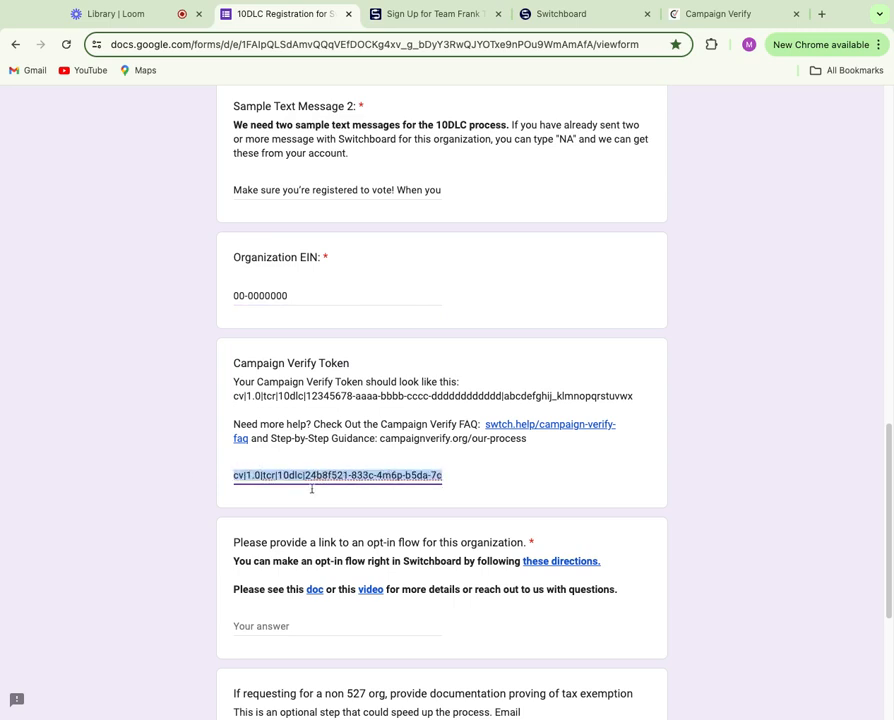
pyautogui.click(236, 477)
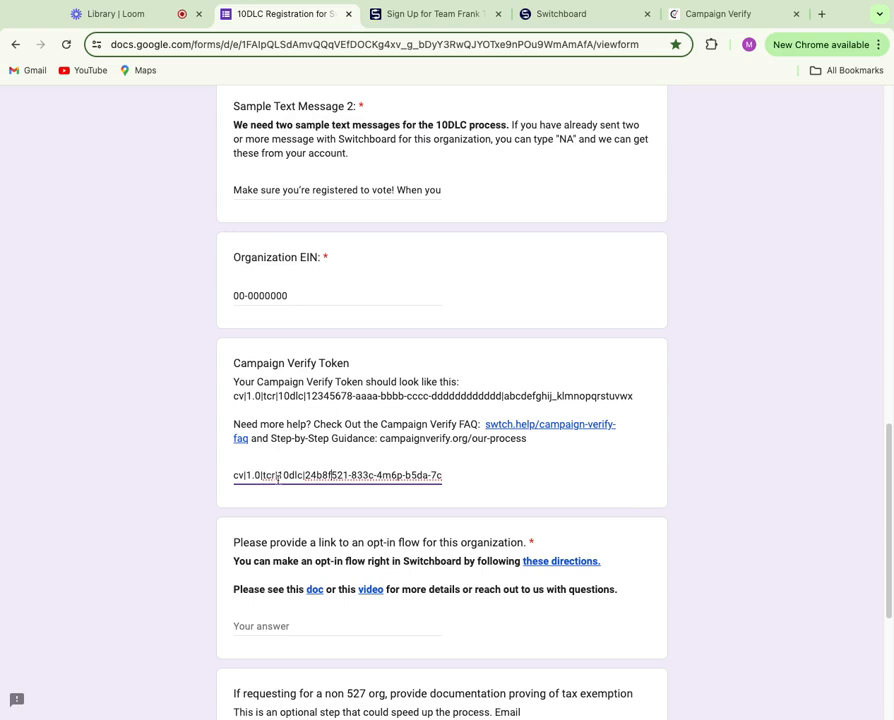
pyautogui.scroll(-1, 277, 478)
pyautogui.scroll(-3, 441, 400)
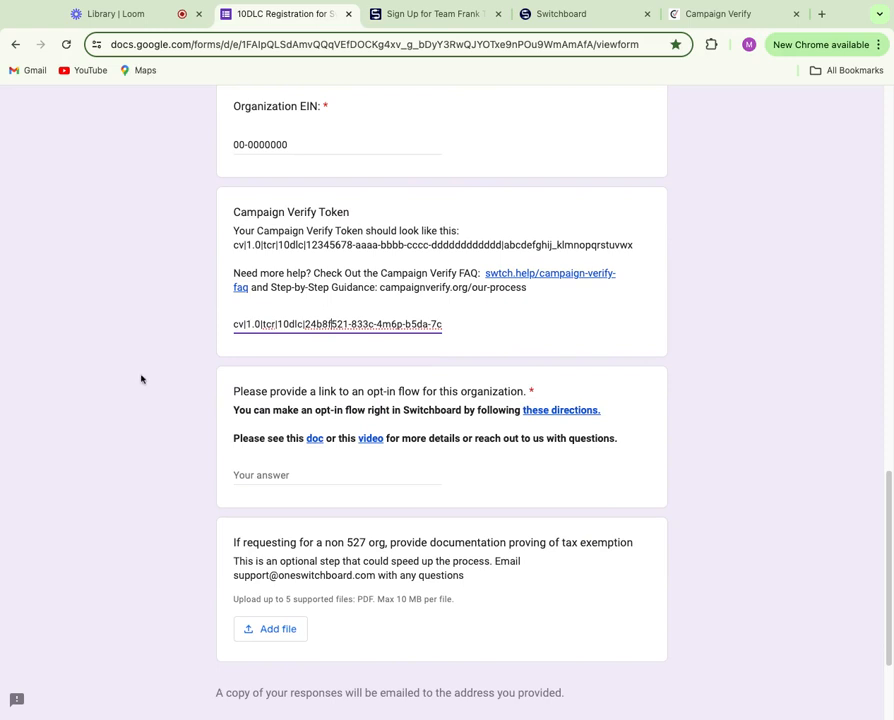
# - Bring up the 'Sign Up for Team Frank Text Updates' page in the browser
pyautogui.click(418, 16)
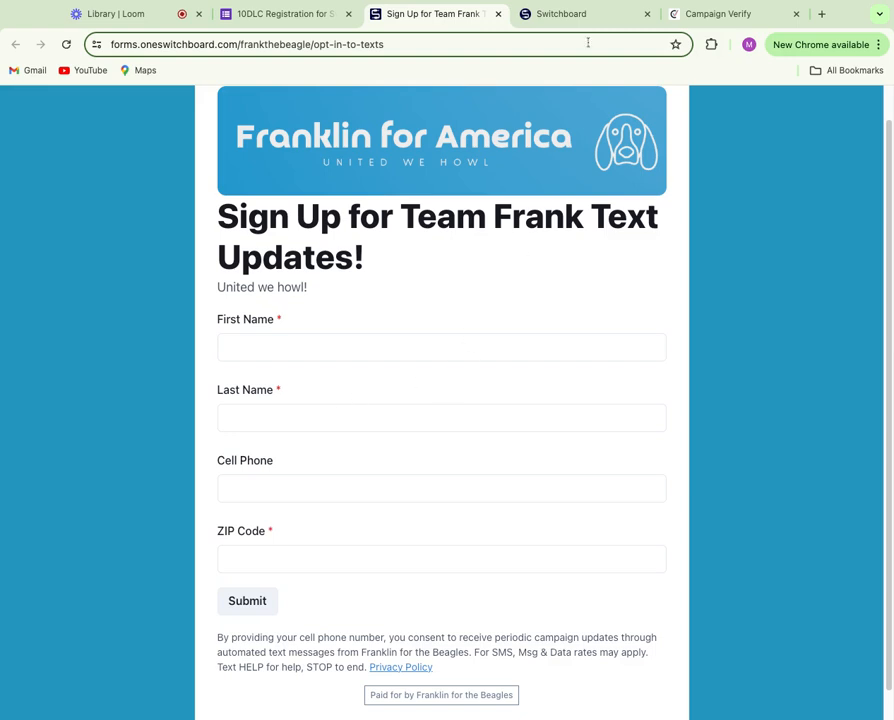
pyautogui.click(591, 17)
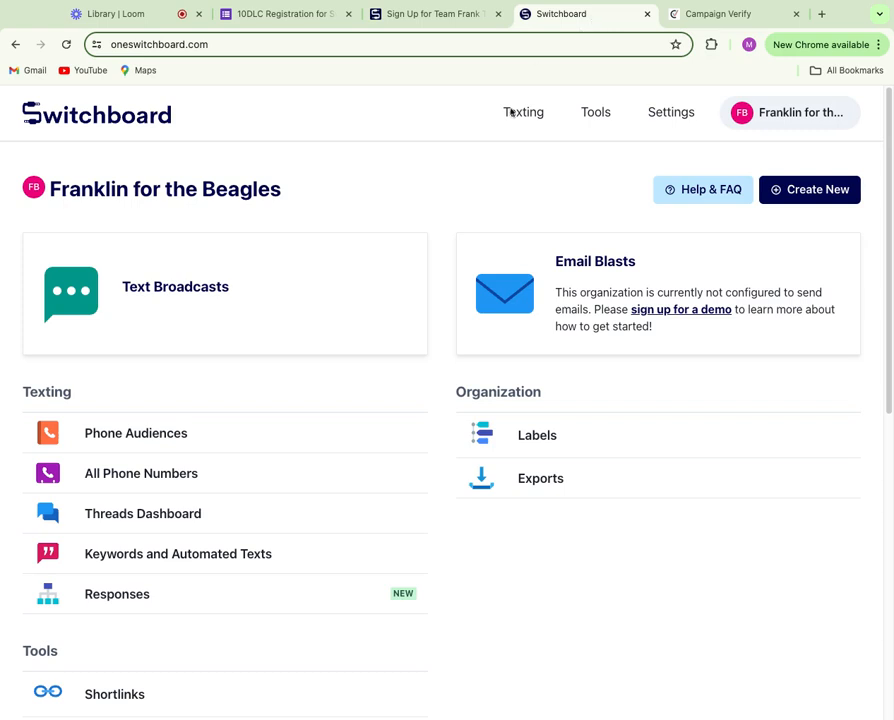
pyautogui.moveTo(523, 113)
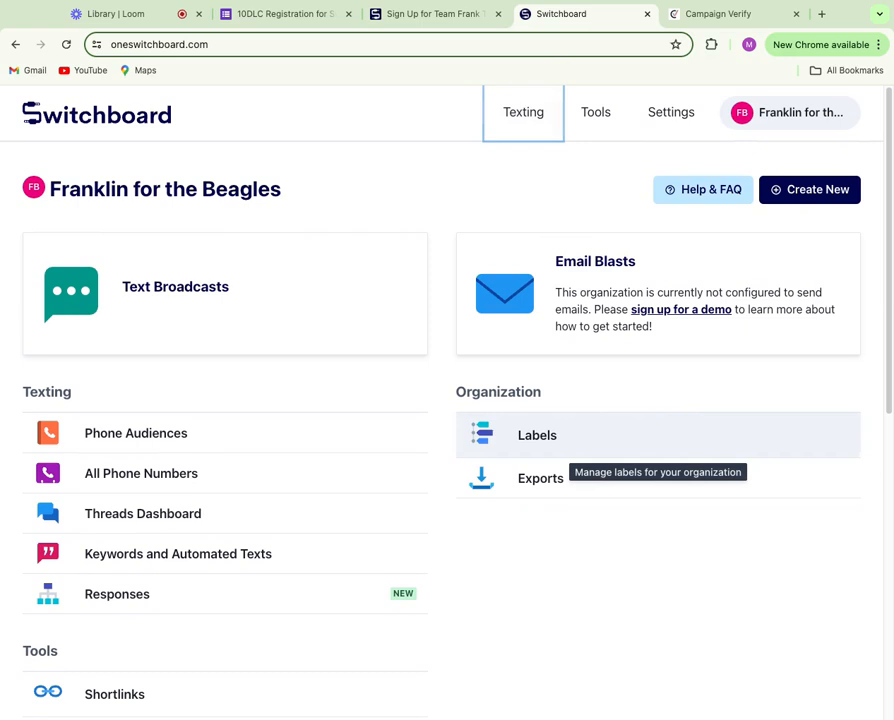
pyautogui.moveTo(810, 116)
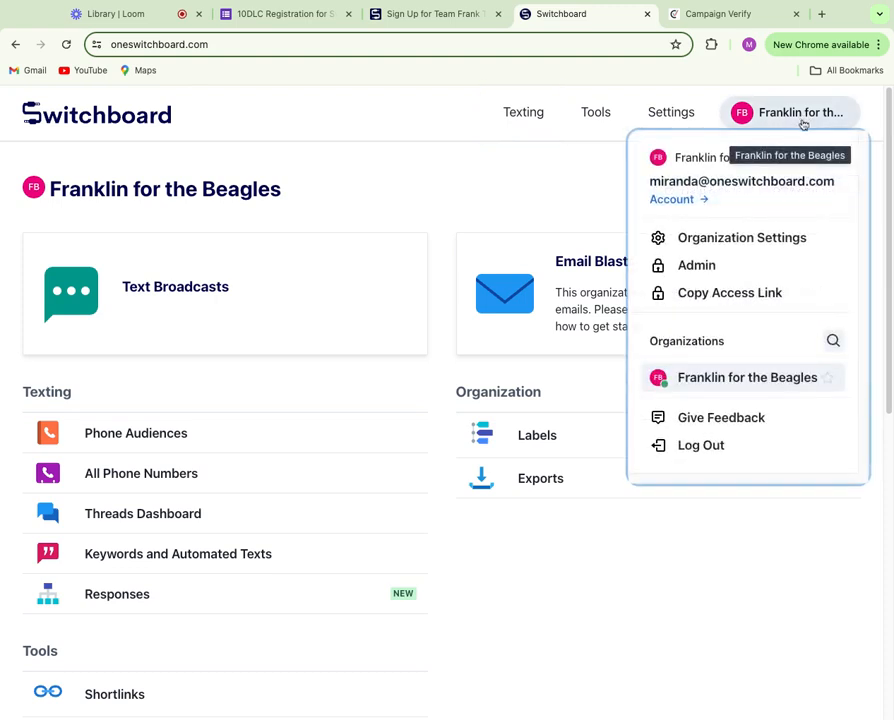
pyautogui.click(768, 238)
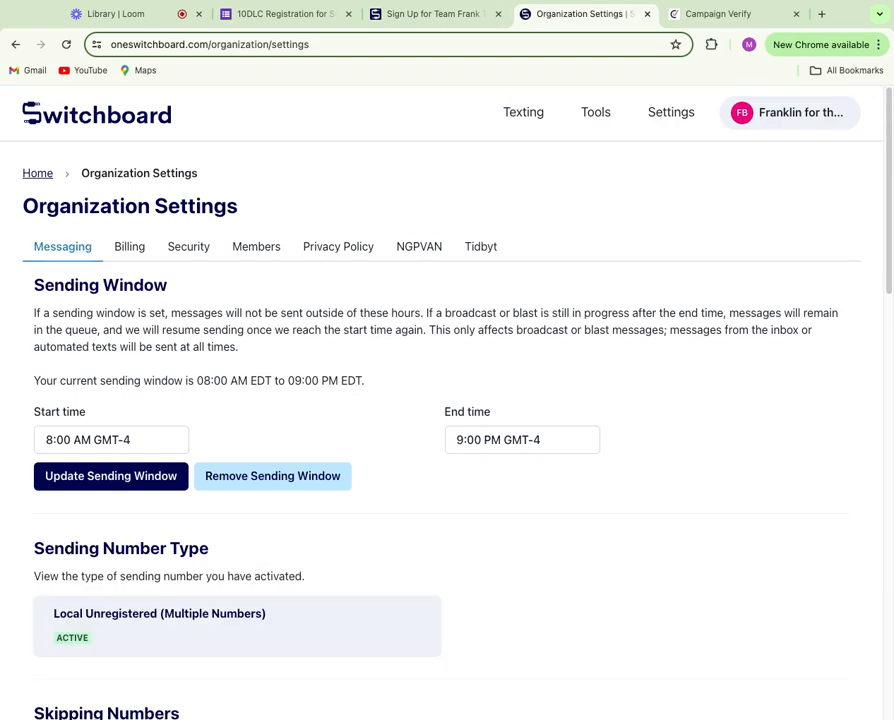
# - Open the public privacy policy page from the Privacy Policy settings and select its URL
pyautogui.click(344, 250)
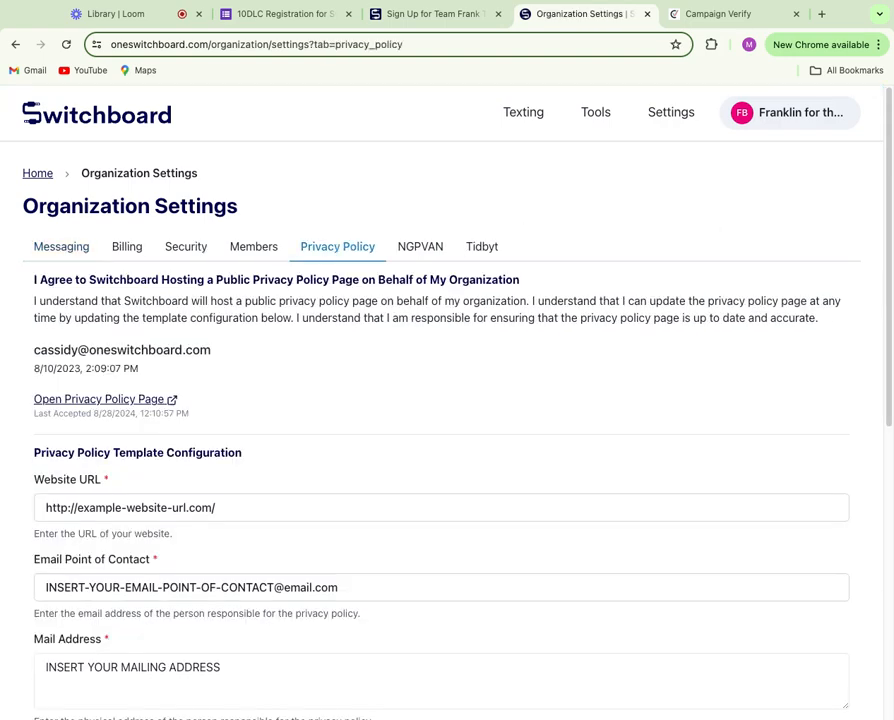
pyautogui.scroll(-5, 407, 332)
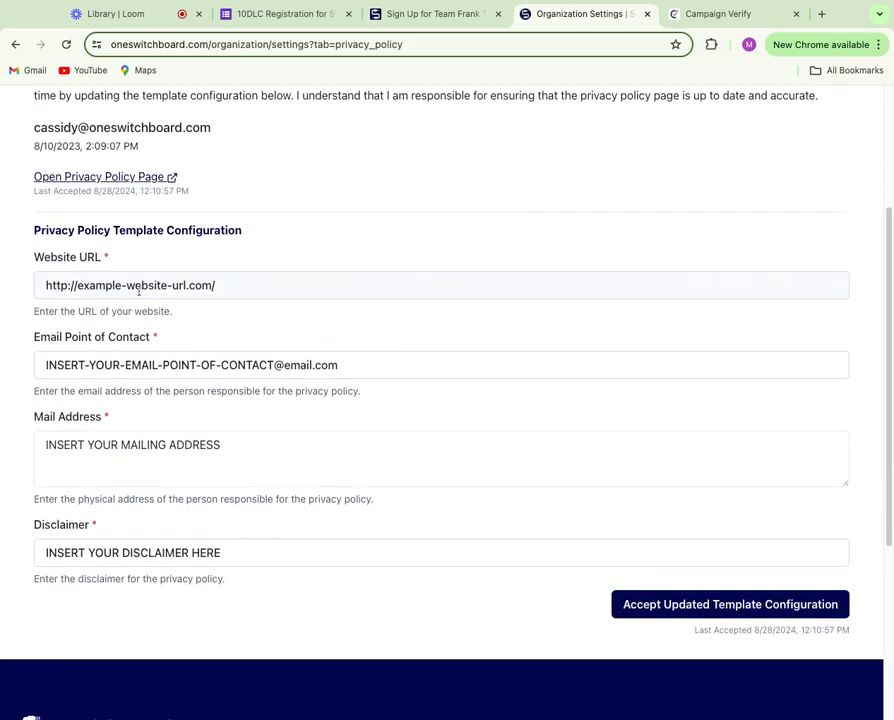
pyautogui.scroll(-2, 92, 378)
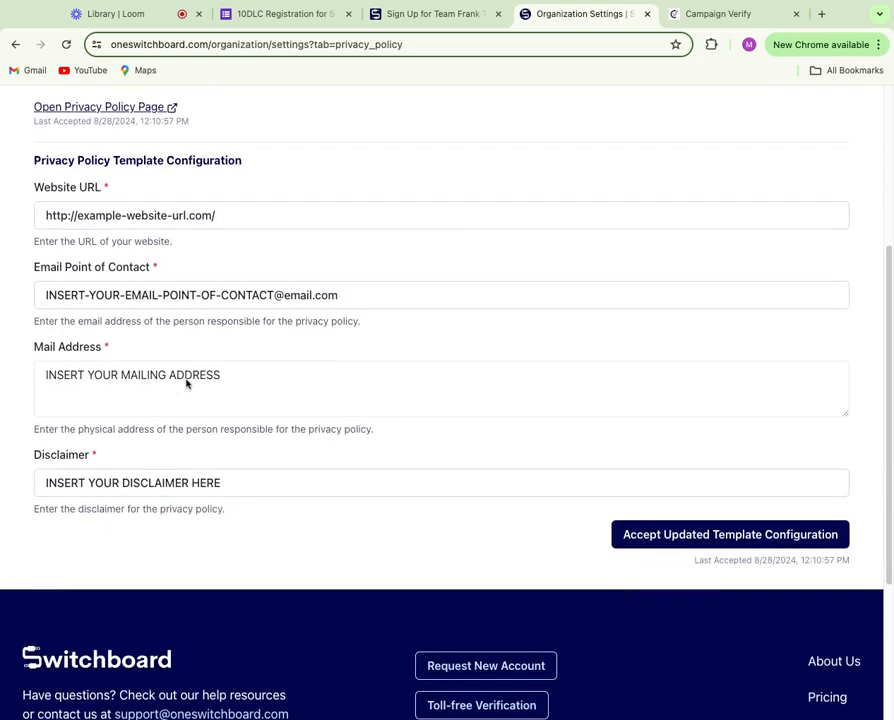
pyautogui.scroll(-1, 186, 386)
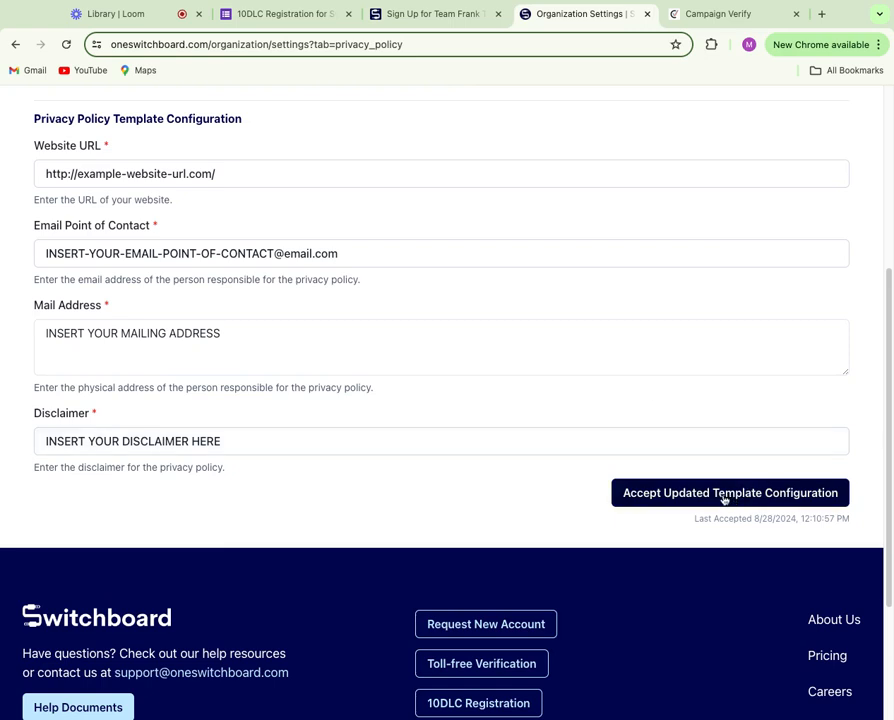
pyautogui.scroll(5, 728, 500)
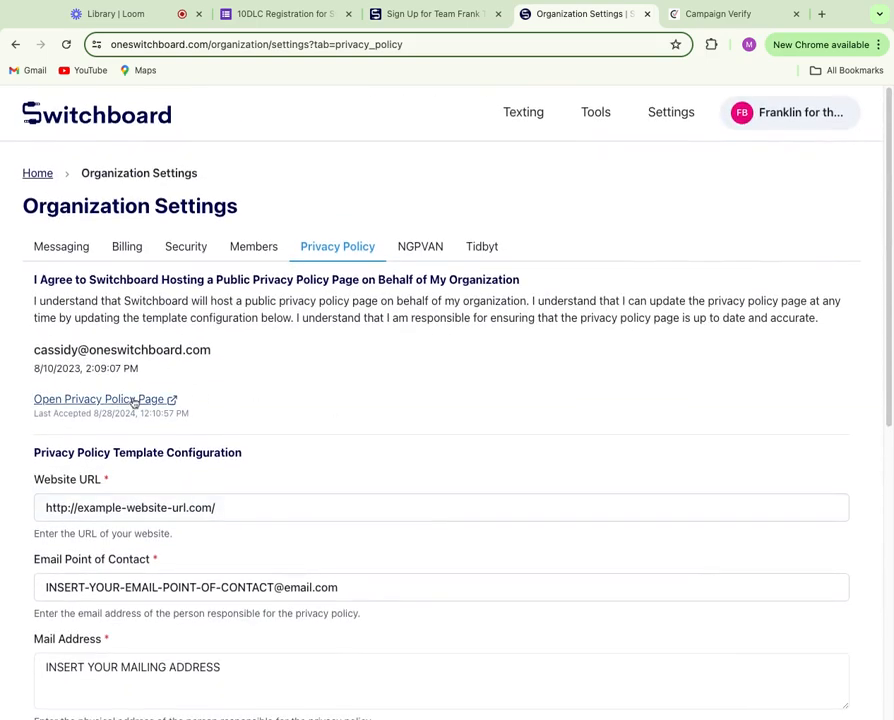
pyautogui.click(134, 403)
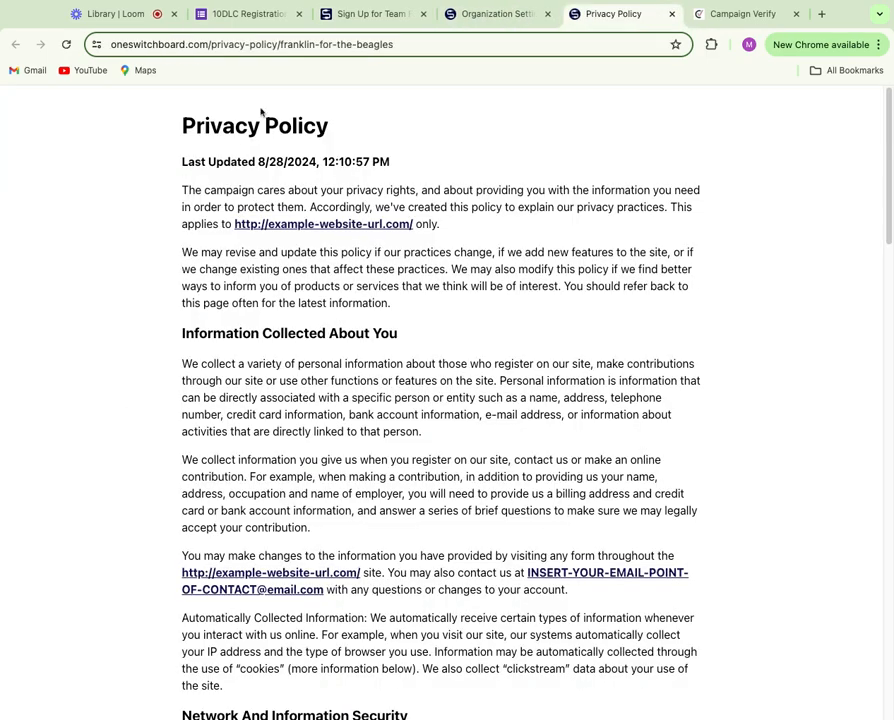
pyautogui.click(266, 40)
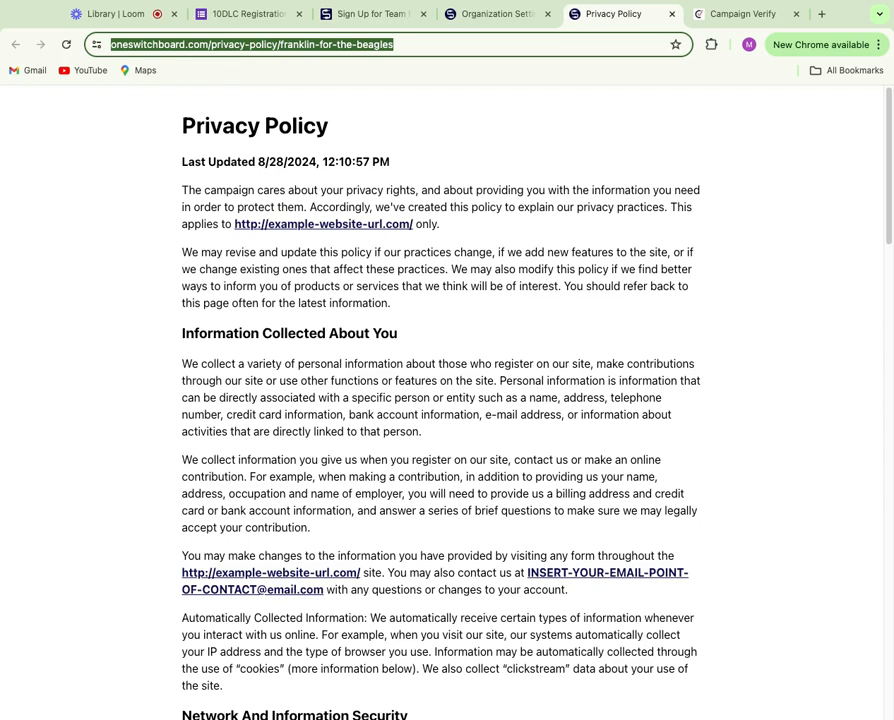
# - Paste the signup link forms.oneswitchboard.com/frankthebeagle/opt-in-to-texts as the opt-in flow answer
pyautogui.click(371, 14)
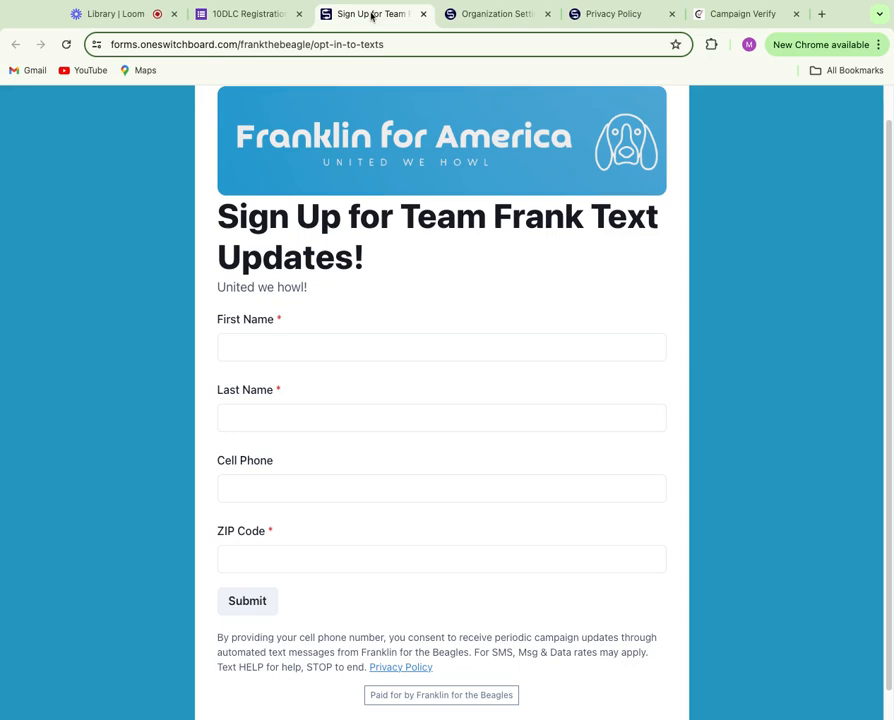
pyautogui.click(342, 46)
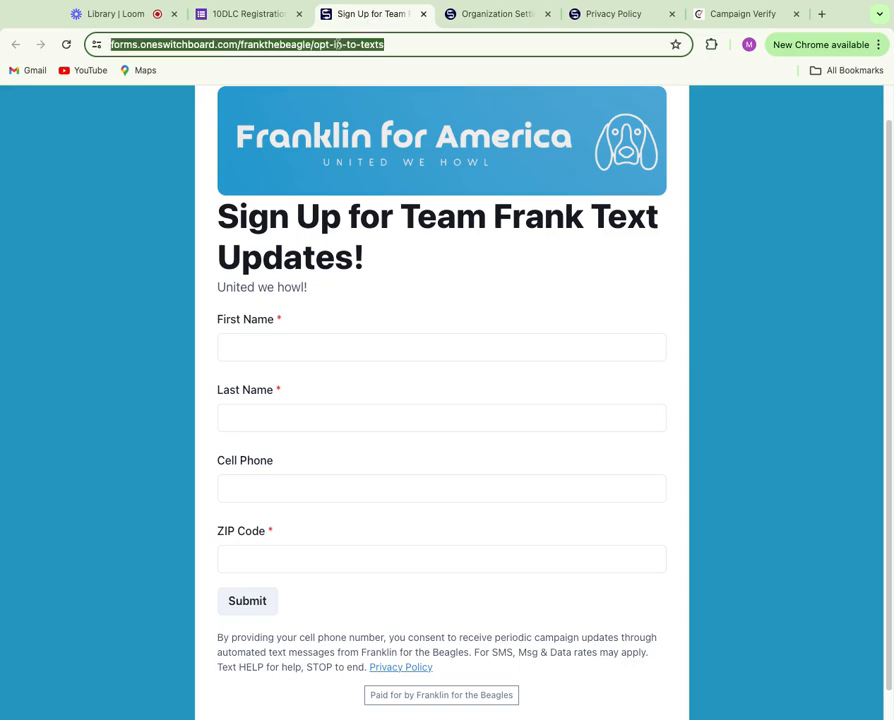
pyautogui.click(262, 16)
pyautogui.click(273, 475)
pyautogui.hotkey('ctrl', 'v')
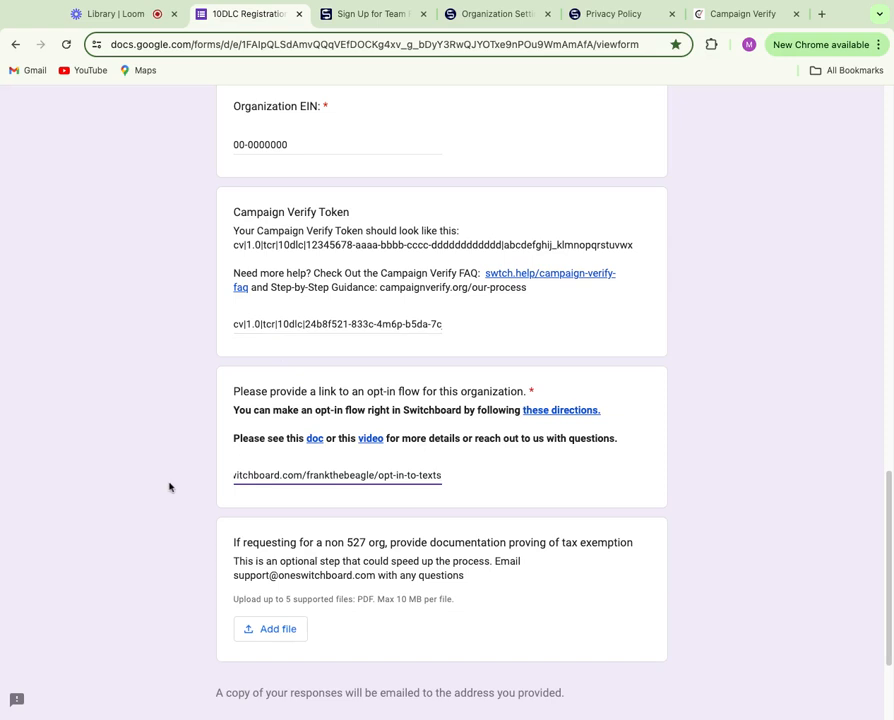
pyautogui.scroll(-1, 169, 487)
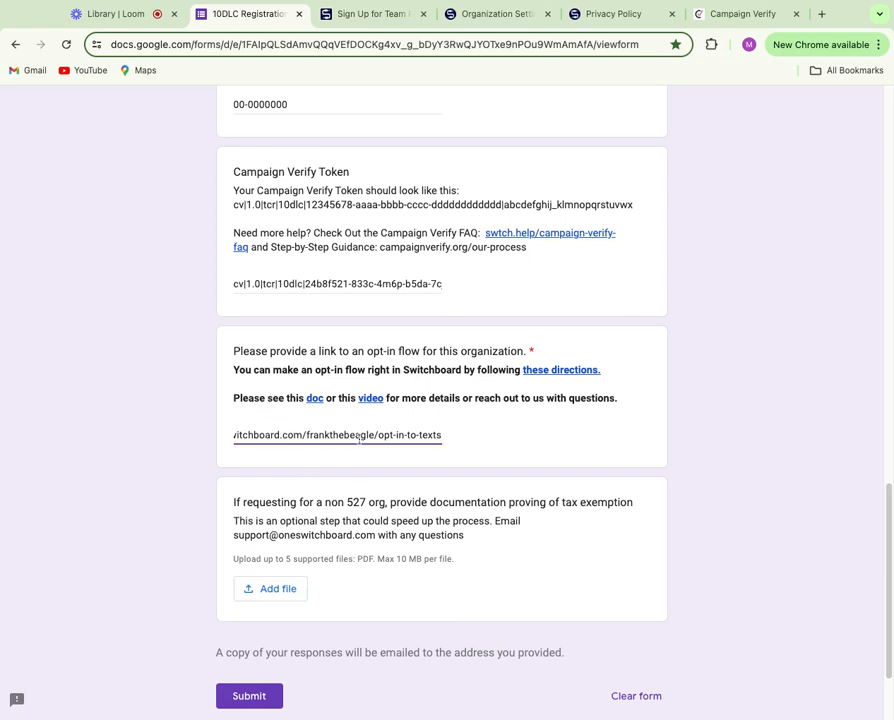
pyautogui.scroll(-1, 198, 471)
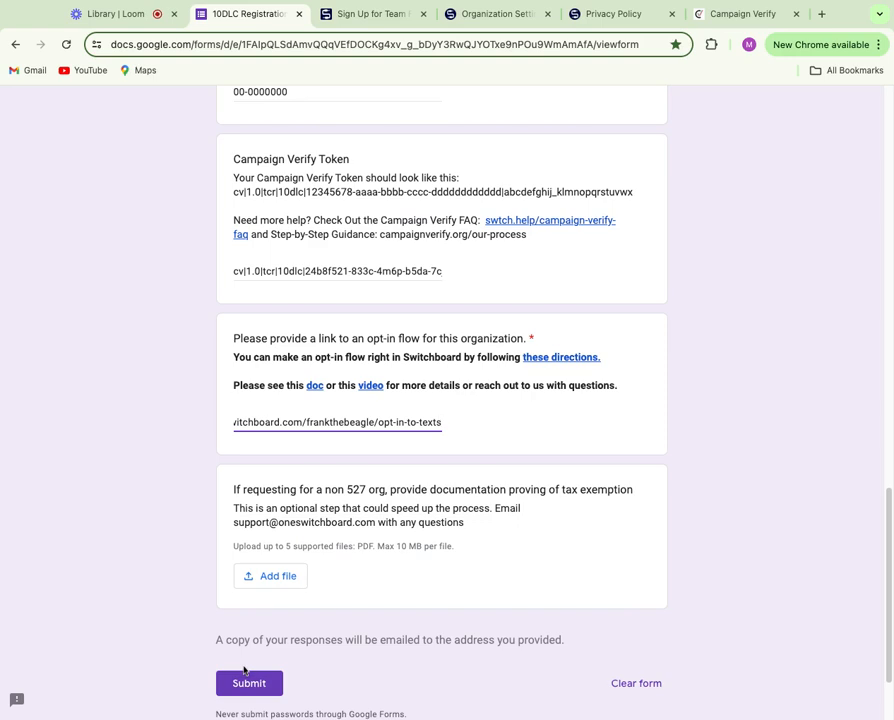